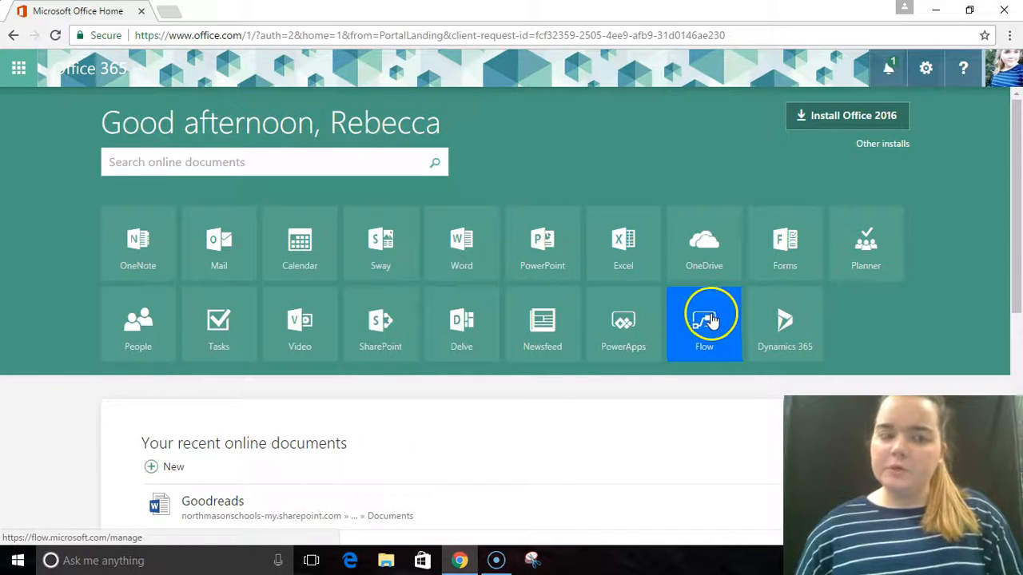
# Open Flow from the Office 365 home page and start a new flow from blank.
pyautogui.click(19, 68)
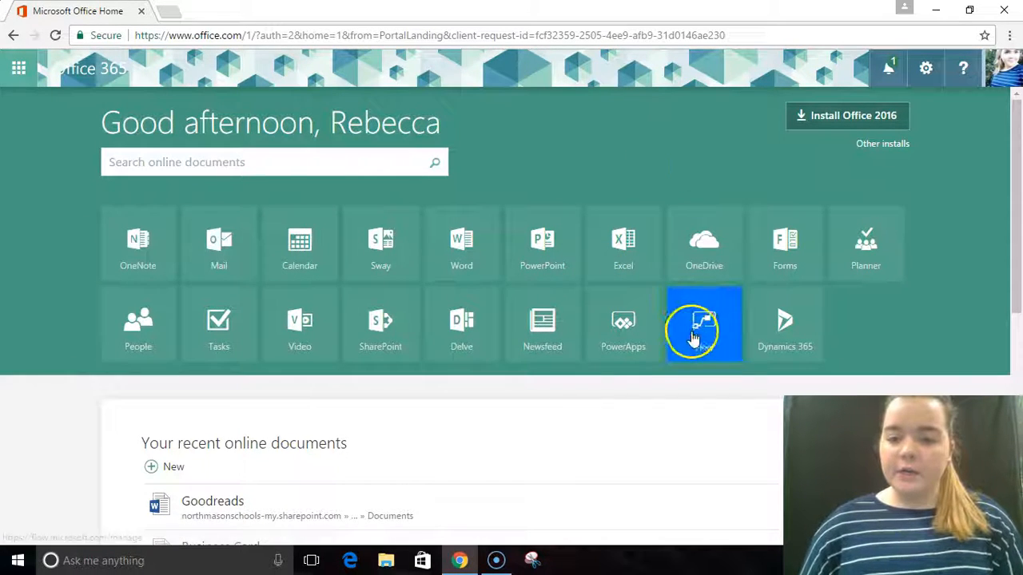
pyautogui.click(698, 327)
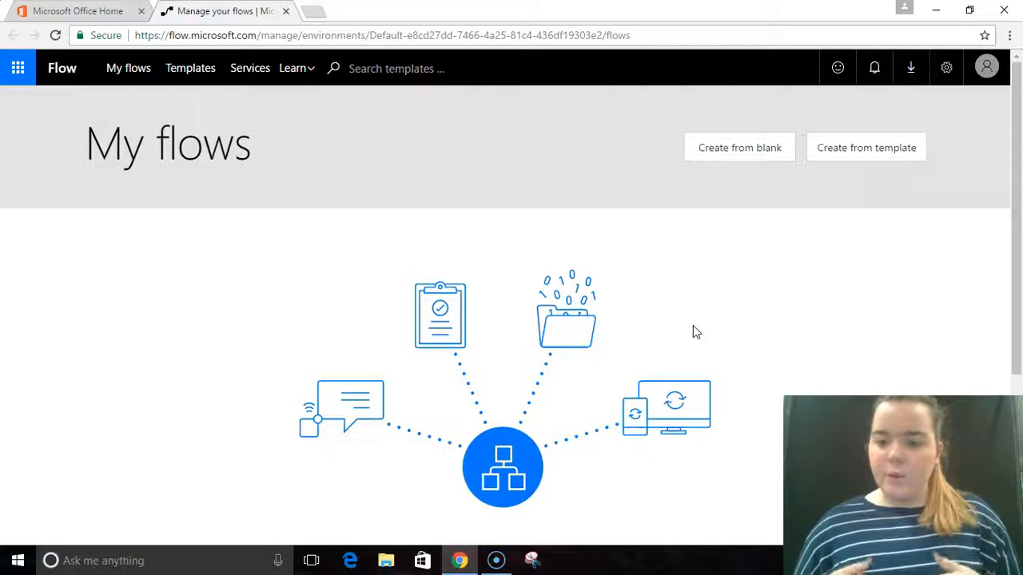
pyautogui.click(747, 155)
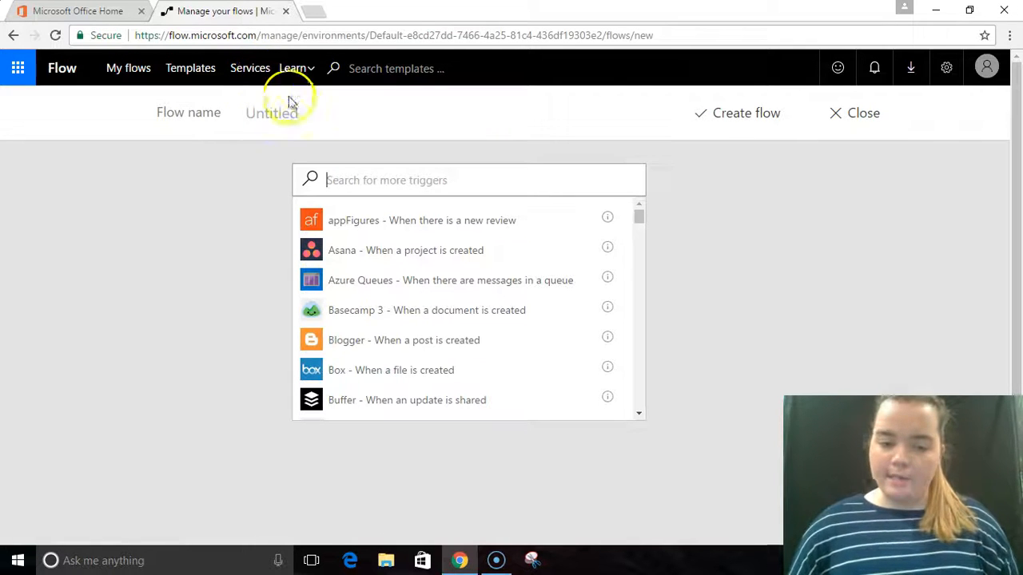
# Set the flow's trigger to WordPress - When a post is created.
pyautogui.moveTo(640, 222); pyautogui.dragTo(639, 382)
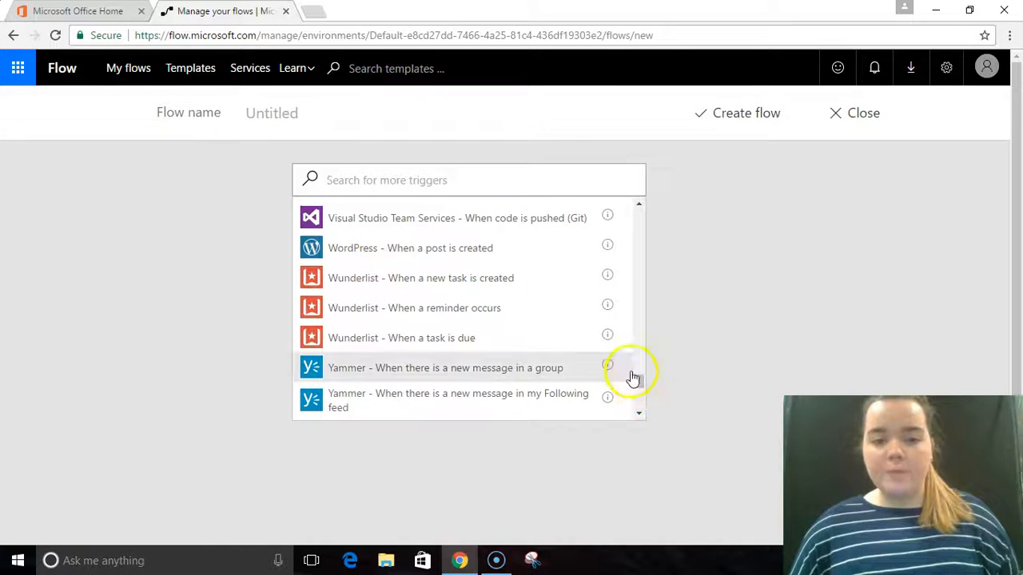
pyautogui.click(524, 256)
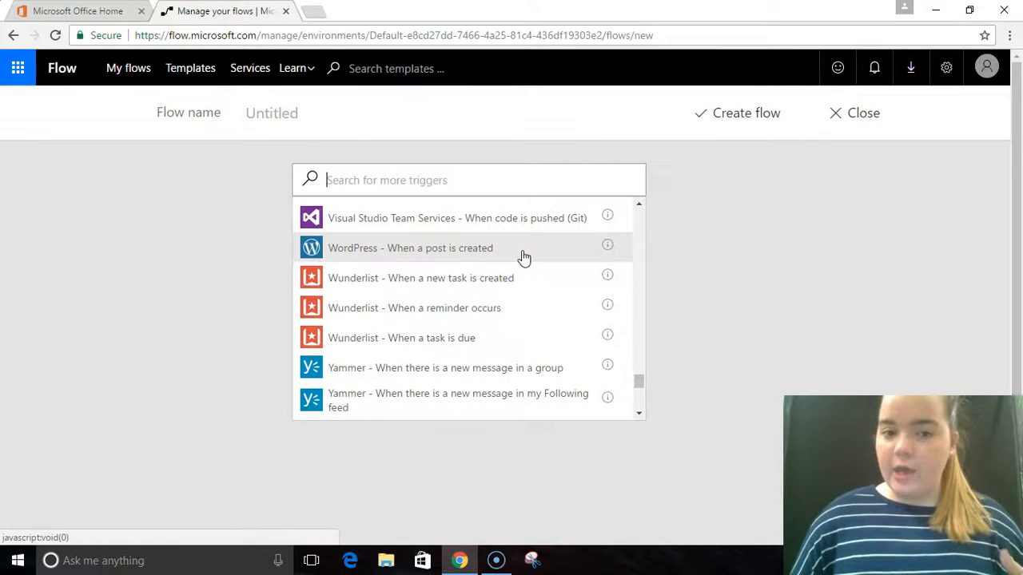
pyautogui.click(523, 257)
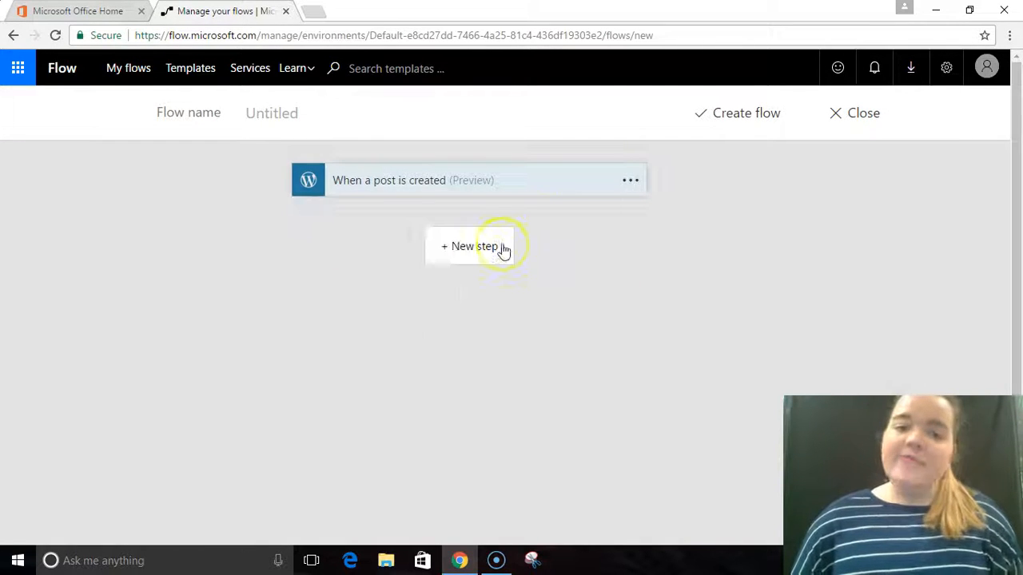
# Add the Twitter - Post a tweet action as a new step after the WordPress trigger.
pyautogui.click(503, 250)
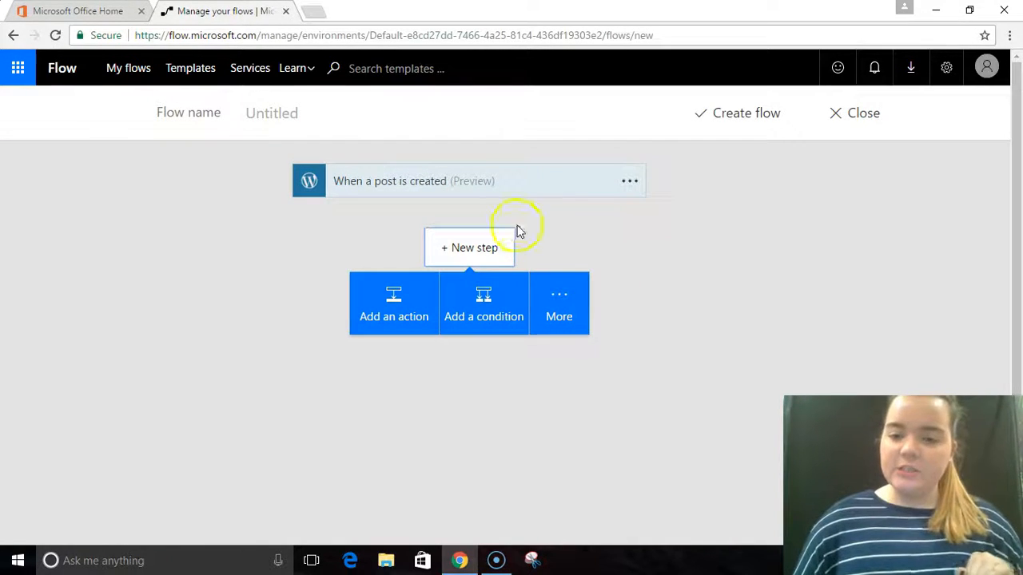
pyautogui.click(402, 304)
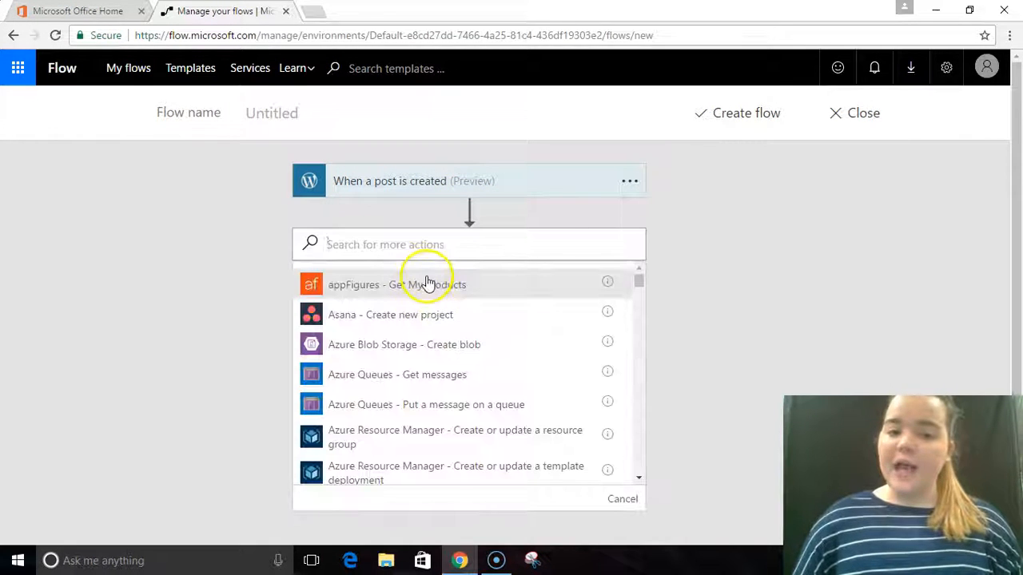
pyautogui.moveTo(639, 288); pyautogui.dragTo(633, 445)
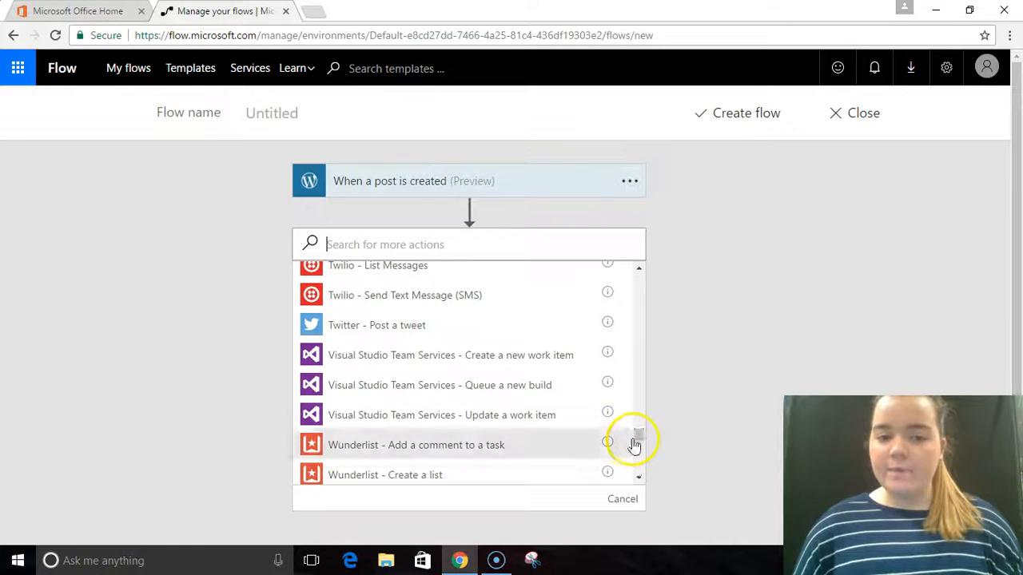
pyautogui.click(516, 324)
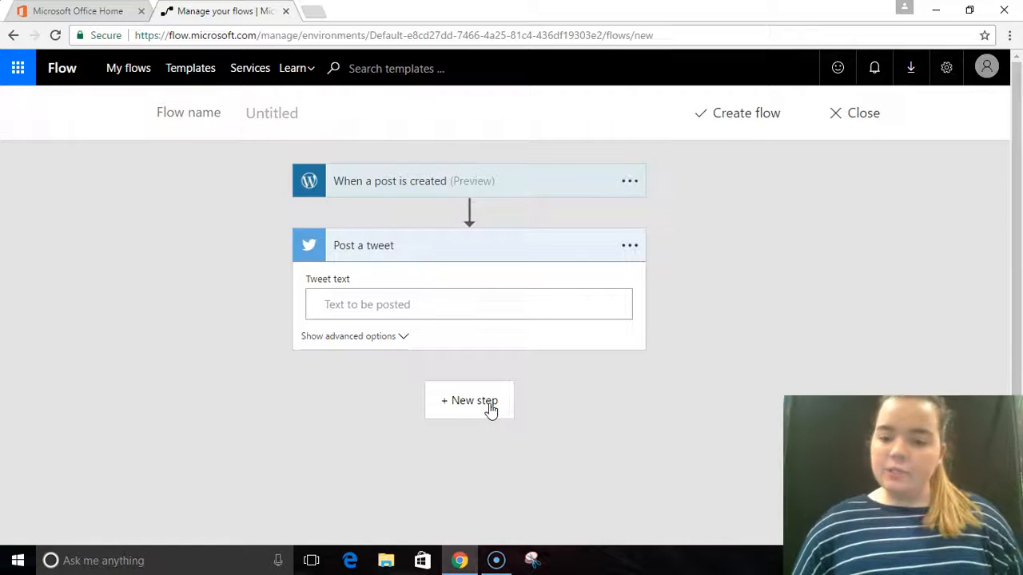
# Add the Pinterest - Create pin action as a new step after the tweet action.
pyautogui.click(498, 411)
pyautogui.click(419, 454)
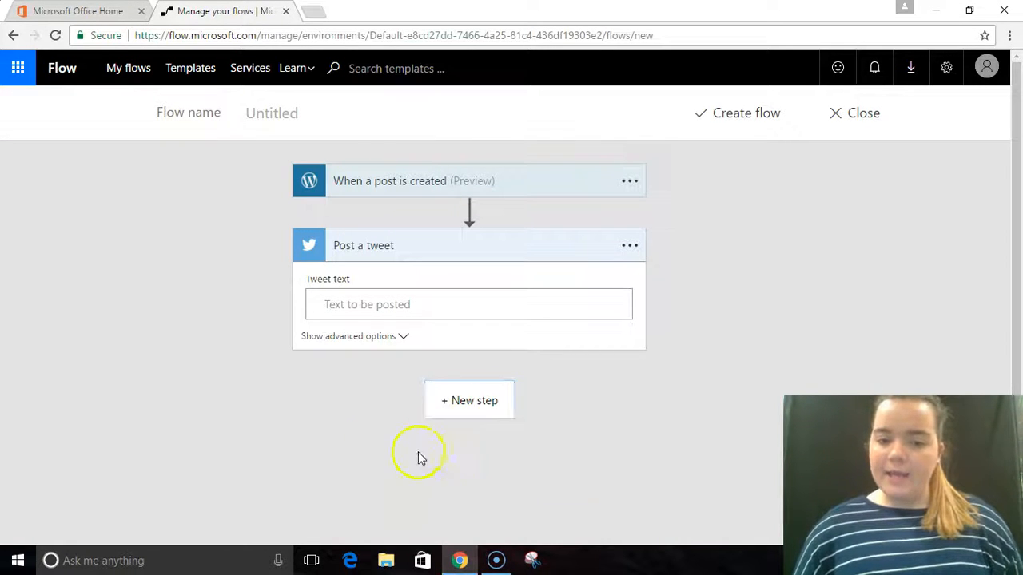
pyautogui.moveTo(640, 434); pyautogui.dragTo(644, 487)
pyautogui.scroll(-2, 658, 449)
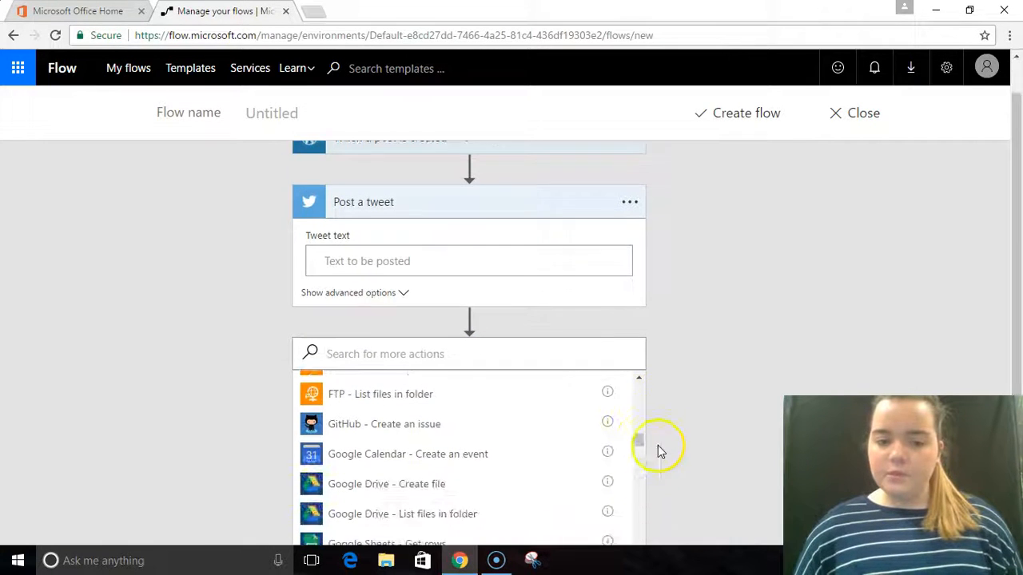
pyautogui.moveTo(639, 332); pyautogui.dragTo(636, 397)
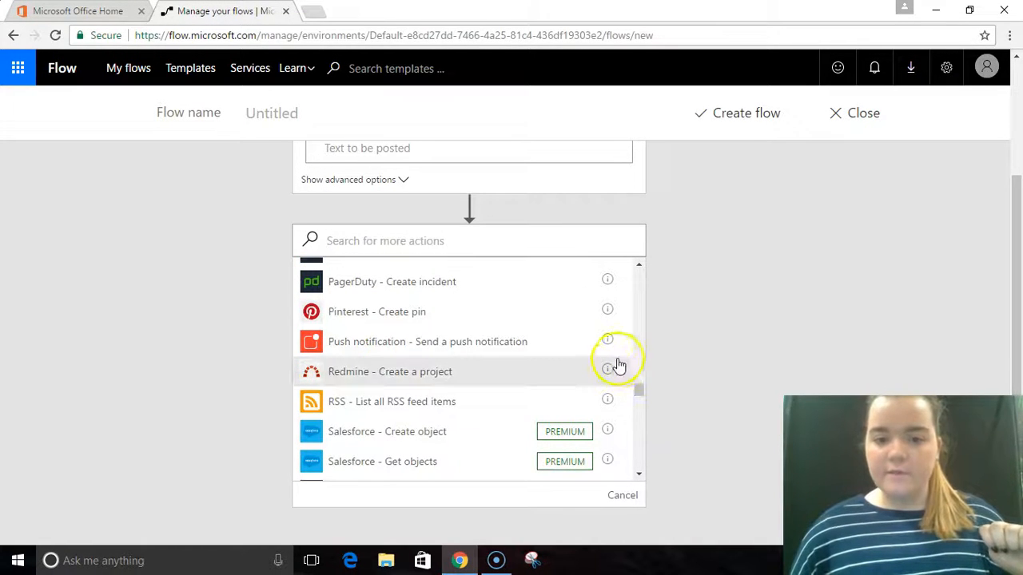
pyautogui.click(591, 317)
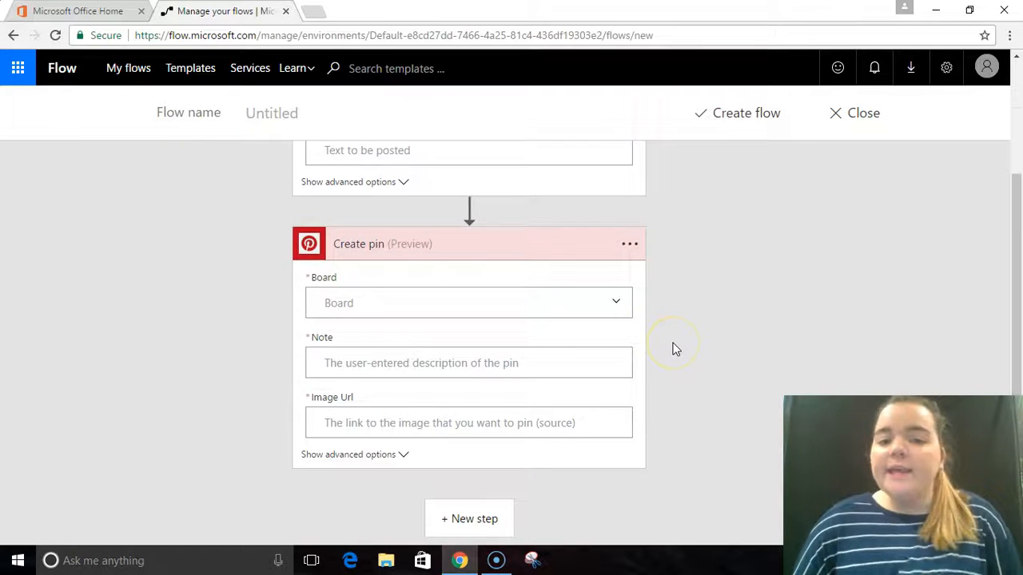
# Fill the tweet text with the WordPress post's Title as dynamic content.
pyautogui.scroll(2, 673, 349)
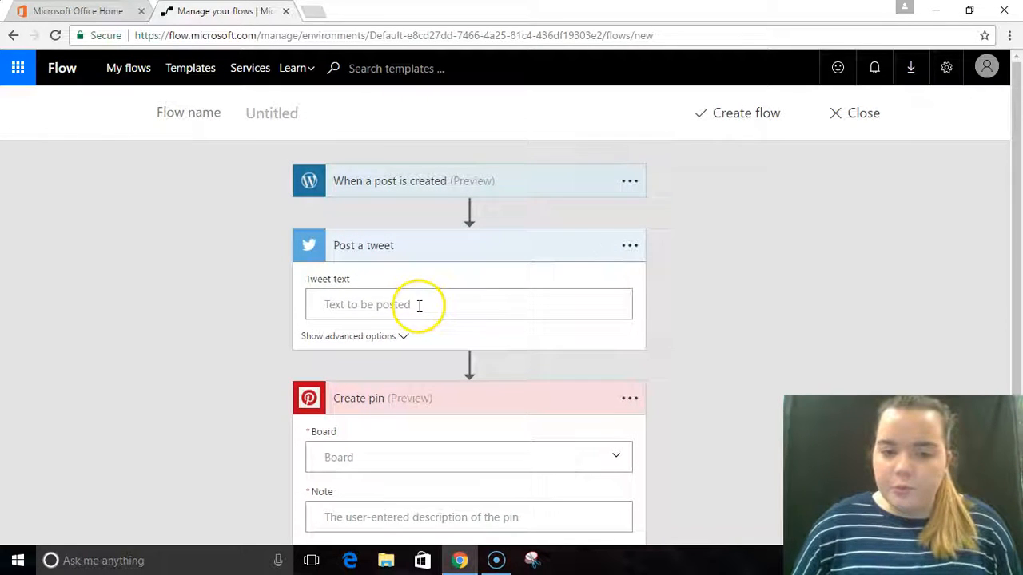
pyautogui.click(419, 306)
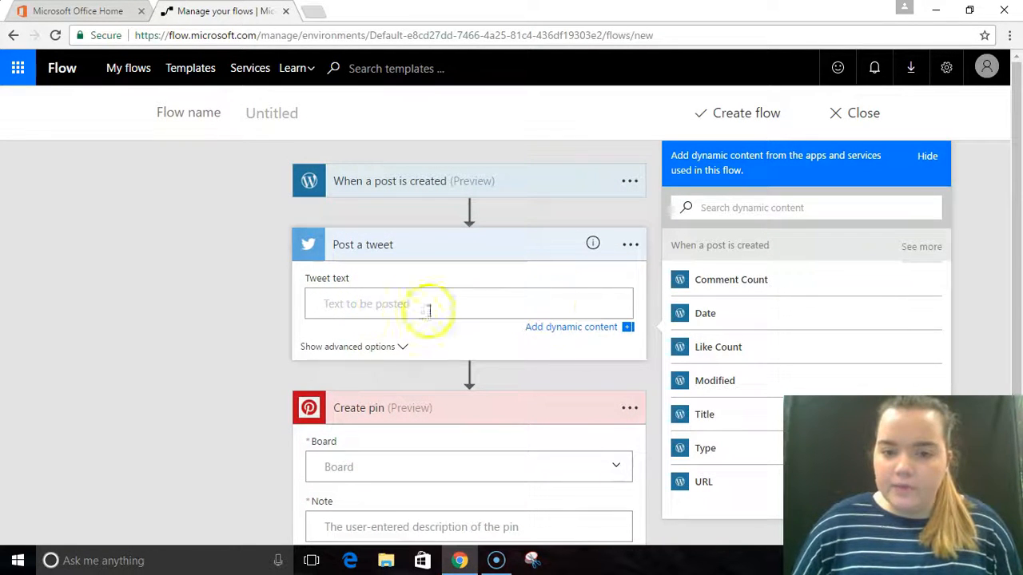
pyautogui.click(728, 423)
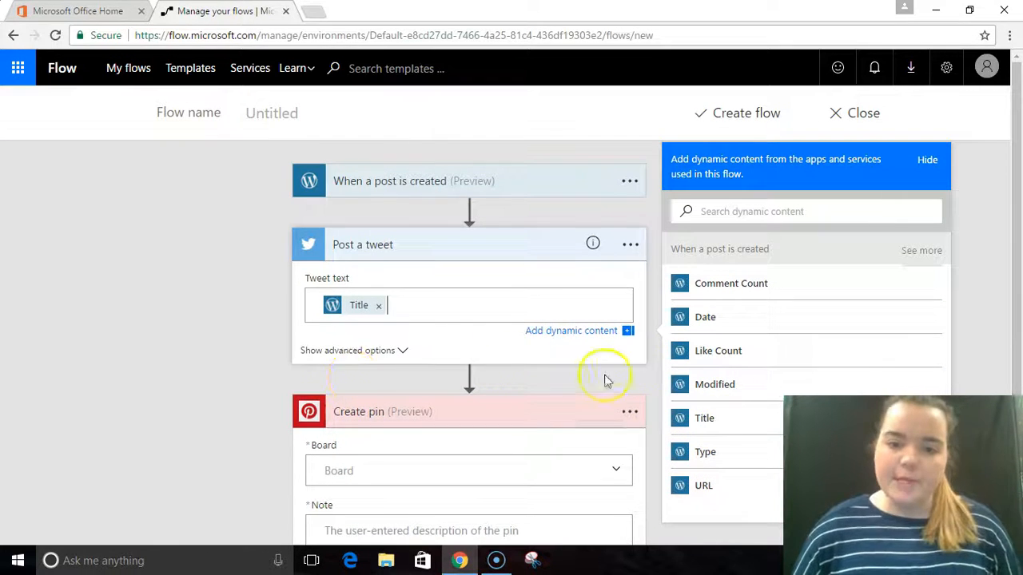
# Set the pin's board to Blog and its note to the WordPress post's Title dynamic content.
pyautogui.scroll(-2, 527, 335)
pyautogui.click(503, 297)
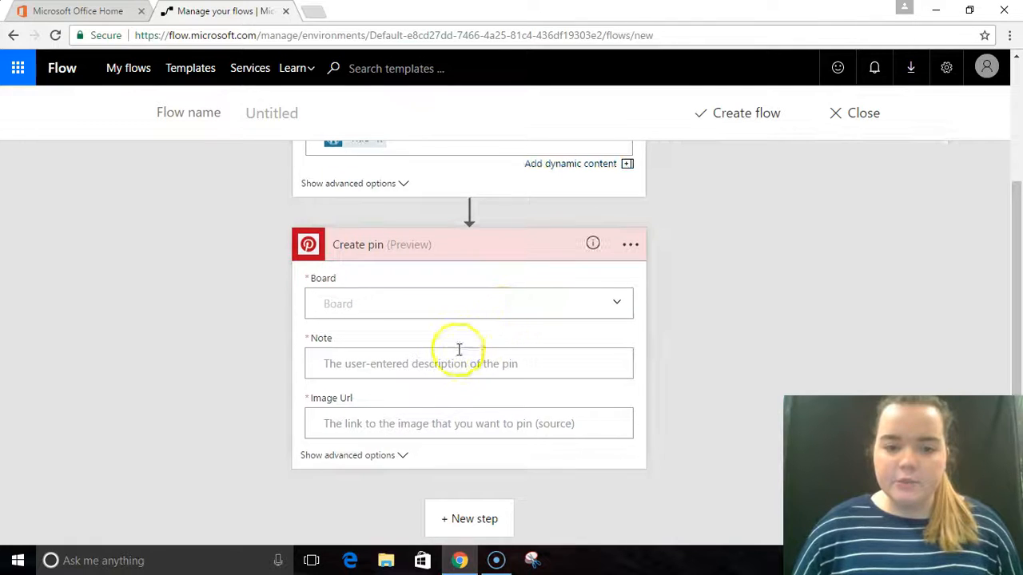
pyautogui.click(555, 361)
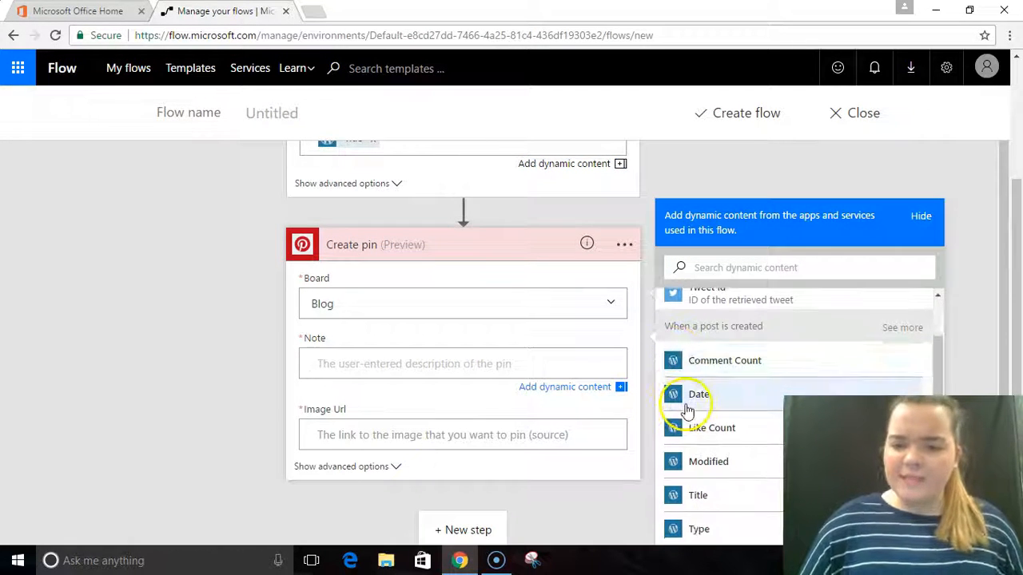
pyautogui.scroll(-1, 687, 409)
pyautogui.click(687, 464)
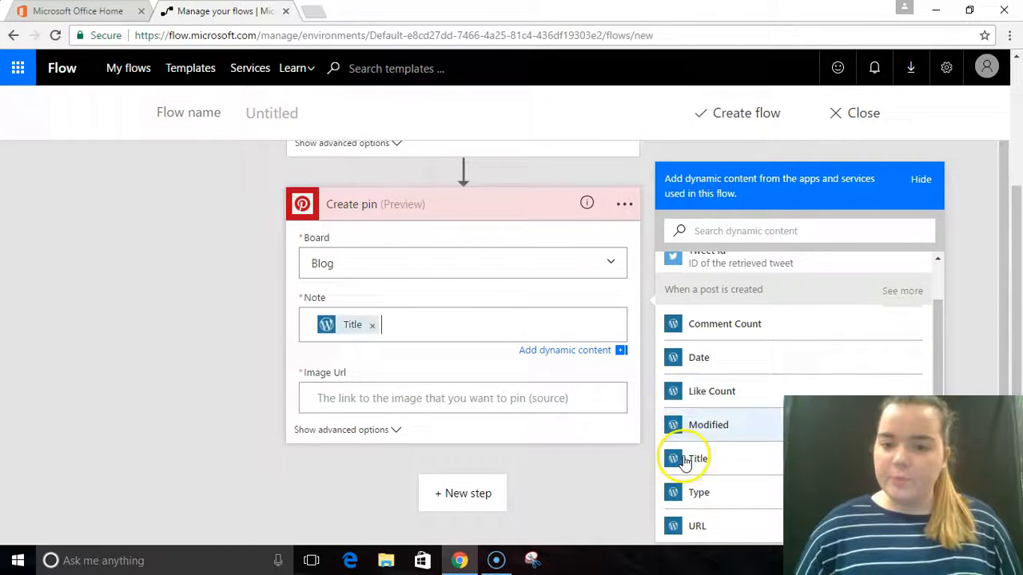
# Set the pin's image URL to the WordPress post's URL dynamic content.
pyautogui.click(511, 409)
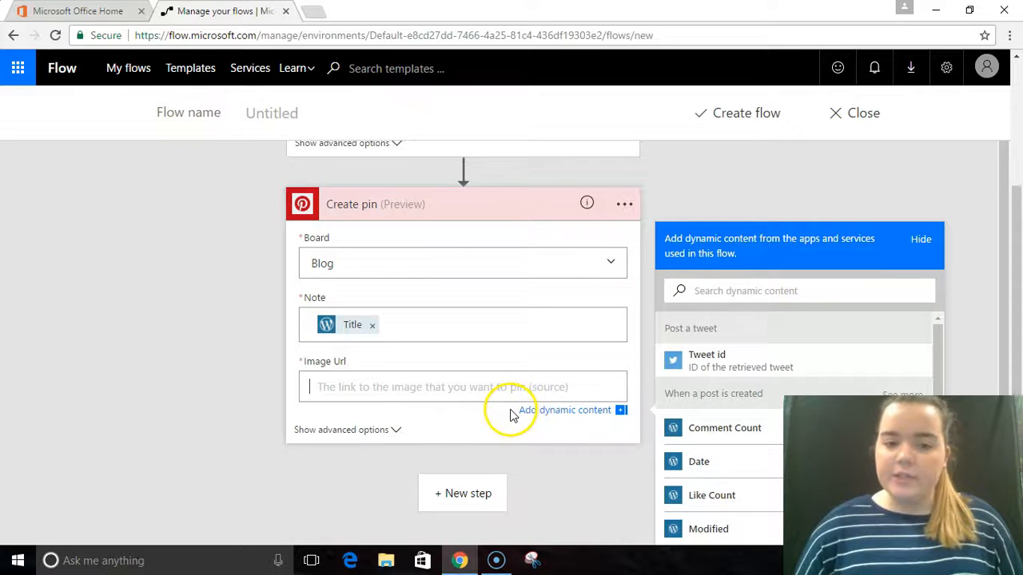
pyautogui.scroll(-3, 692, 388)
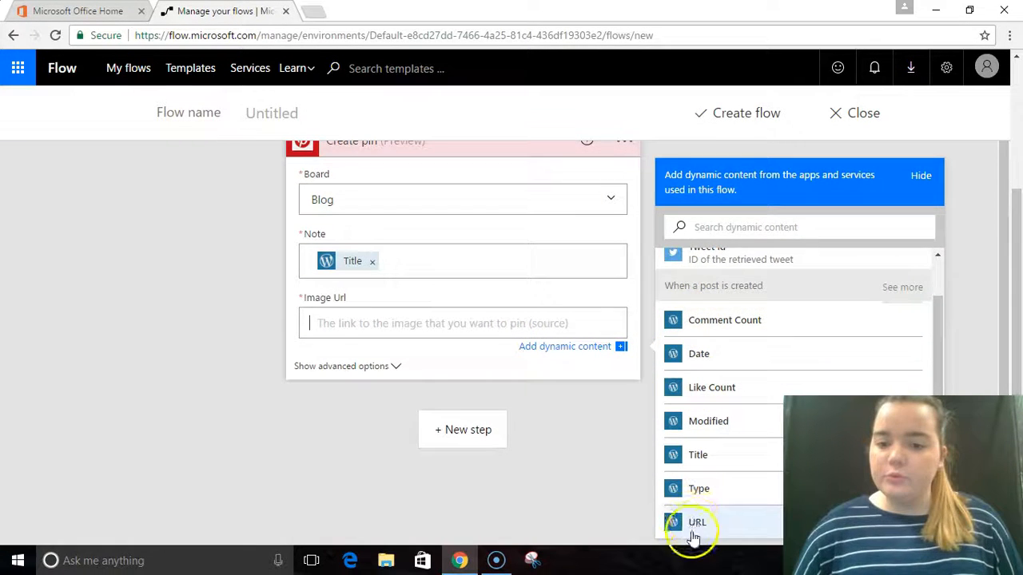
pyautogui.click(694, 524)
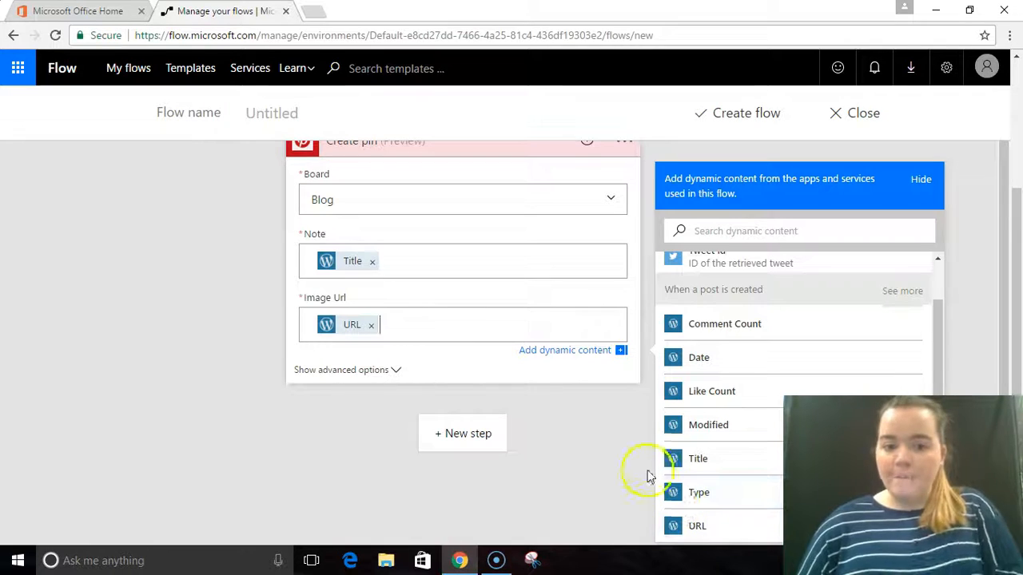
pyautogui.click(551, 441)
# Name the flow "wordpress, twitter, pinterest" and create it.
pyautogui.scroll(3, 703, 319)
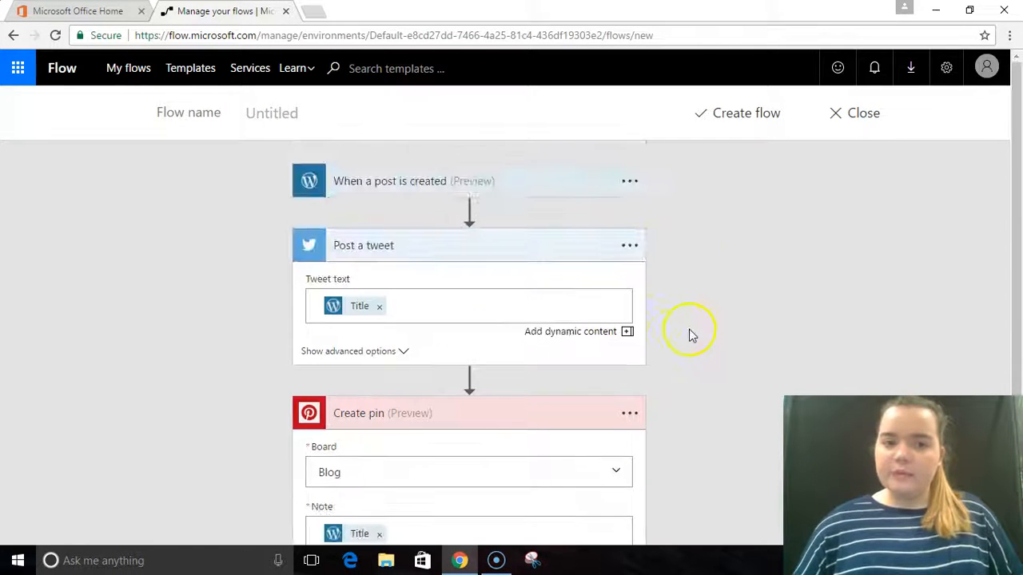
pyautogui.click(272, 113)
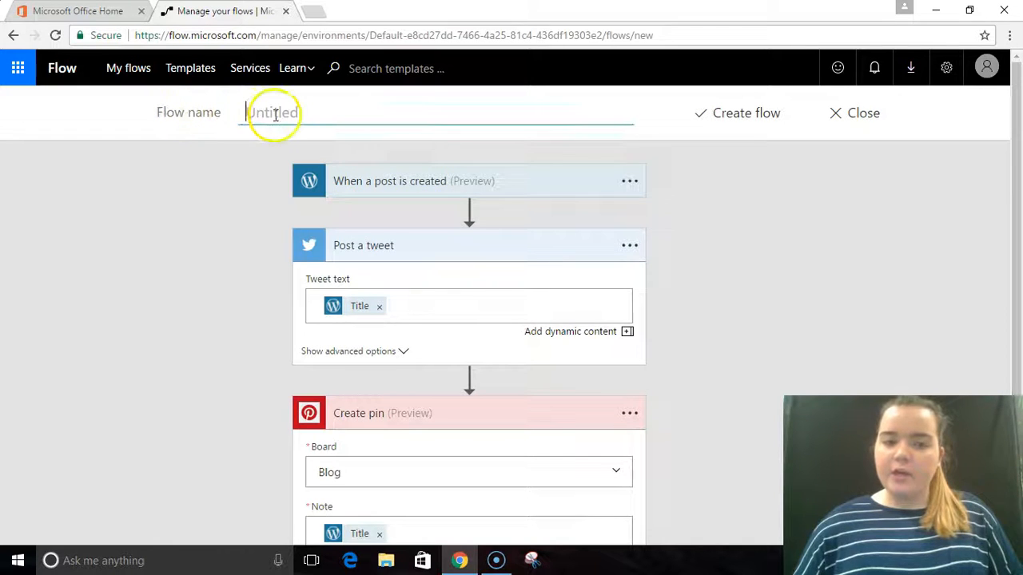
pyautogui.write('wo')
pyautogui.write('rdpress, twitter, pinterest')
pyautogui.click(765, 251)
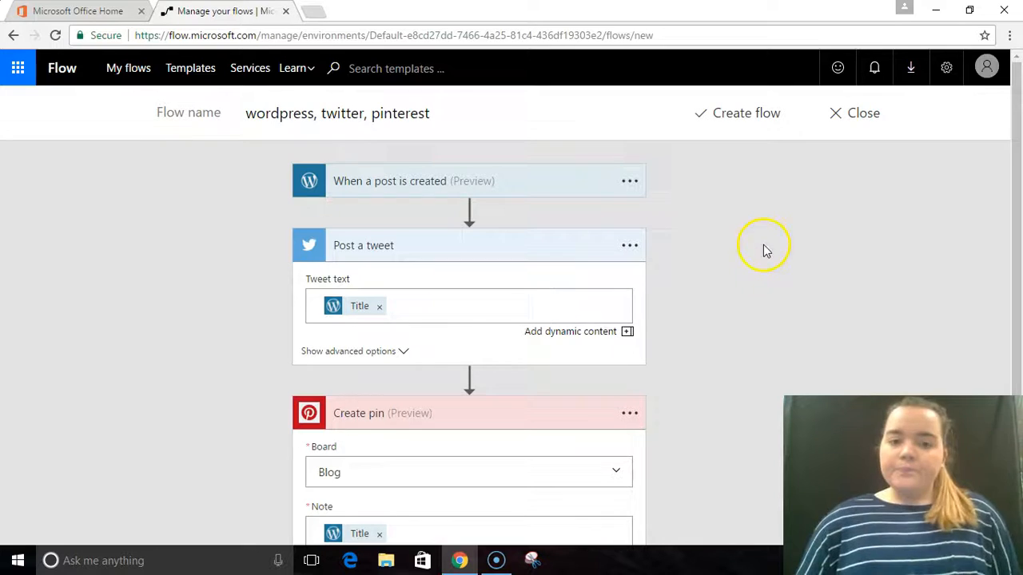
pyautogui.click(765, 210)
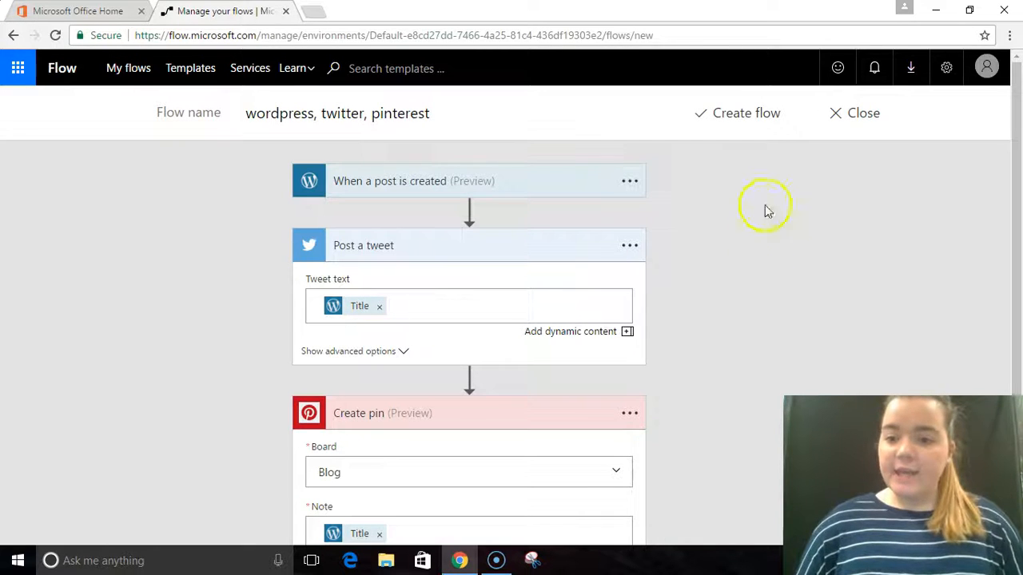
pyautogui.click(755, 120)
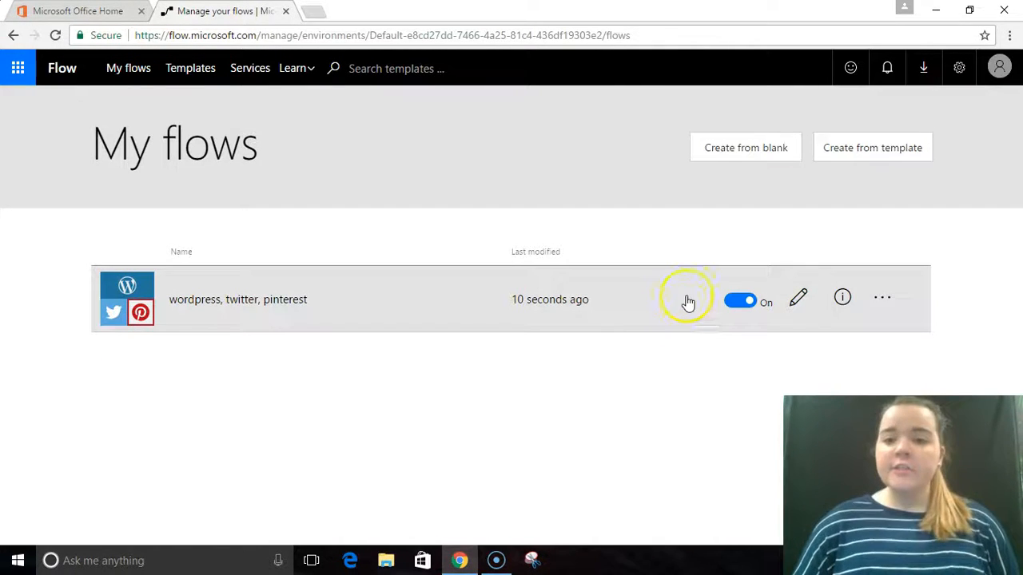
# Turn the wordpress, twitter, pinterest flow off and back on, and view its additional options.
pyautogui.click(735, 308)
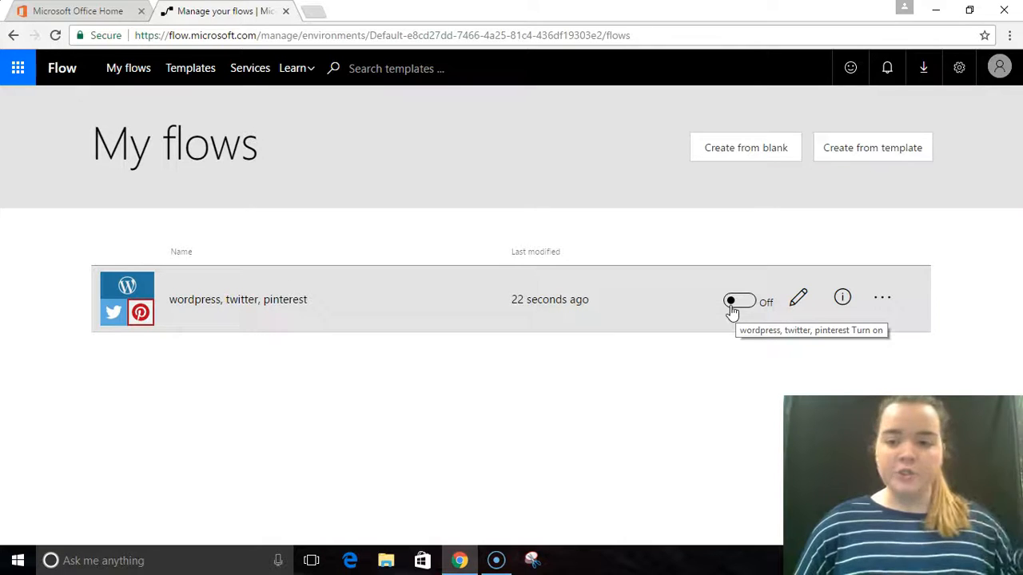
pyautogui.click(733, 308)
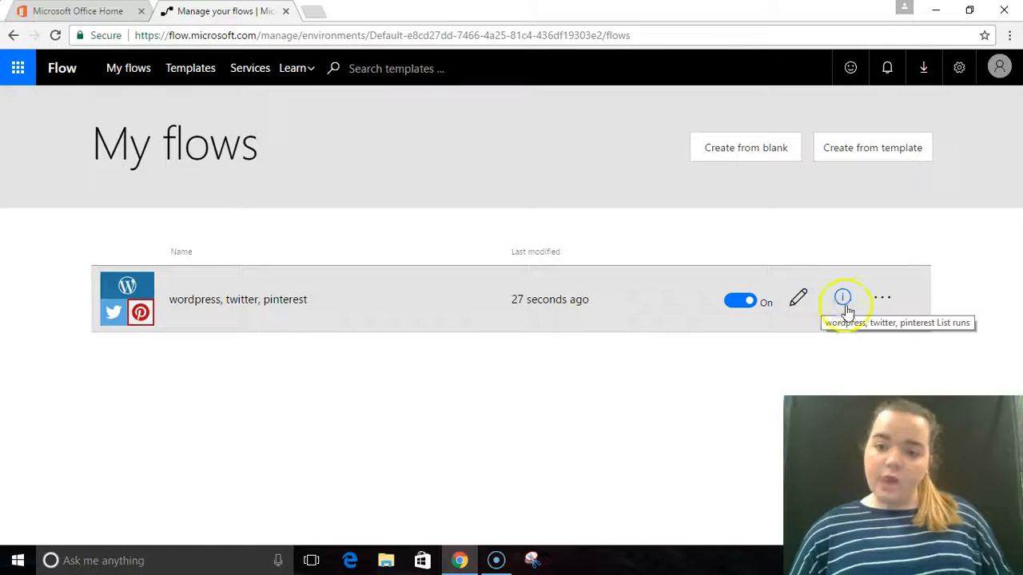
pyautogui.click(882, 300)
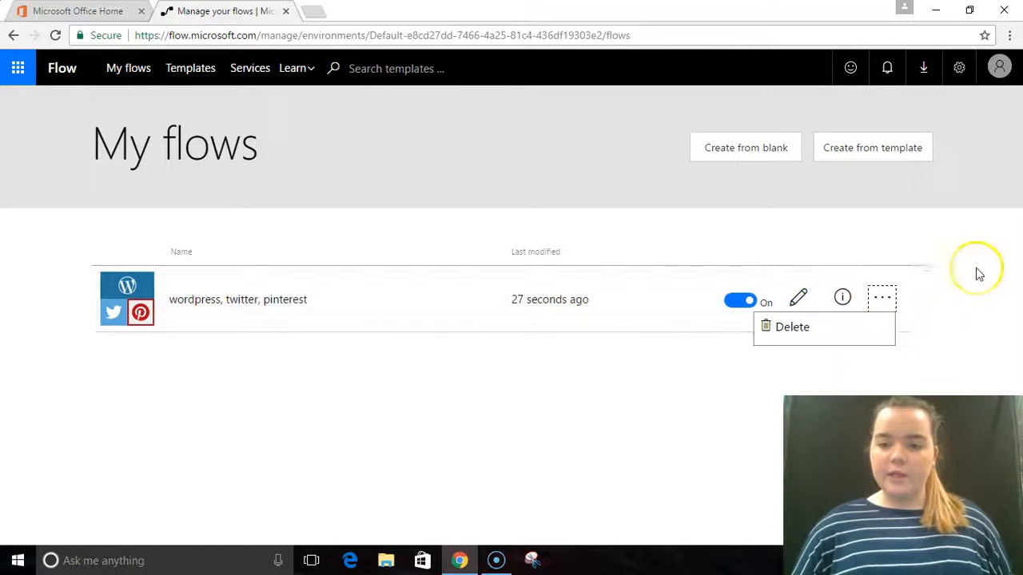
pyautogui.click(979, 242)
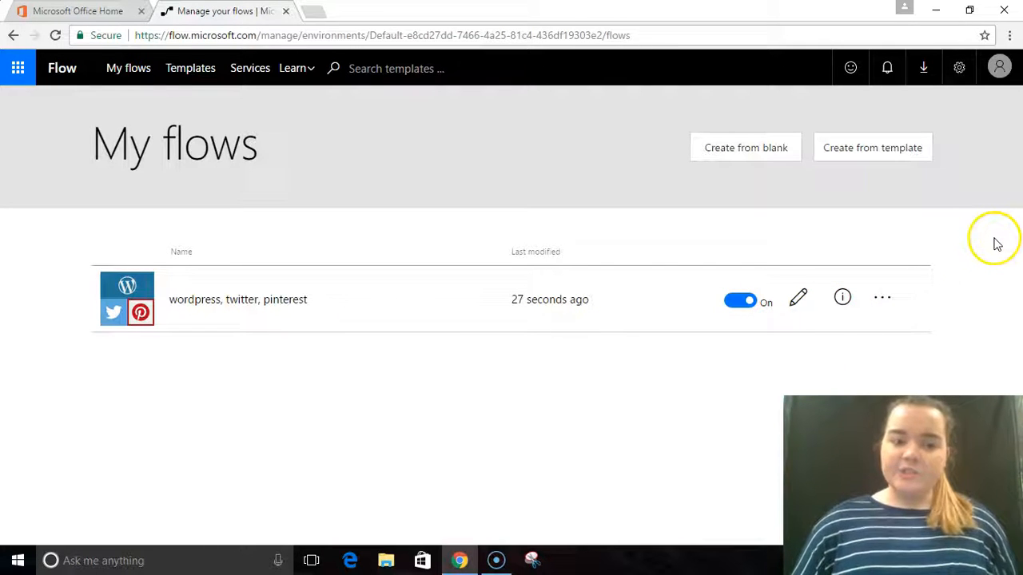
# Browse the available flow templates sorted by popularity.
pyautogui.click(207, 77)
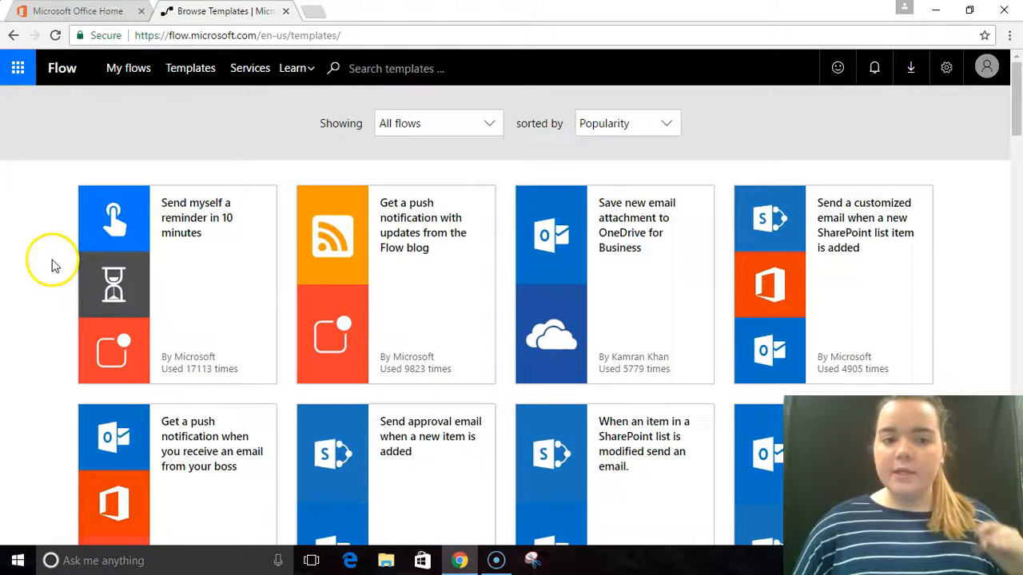
pyautogui.scroll(-5, 52, 268)
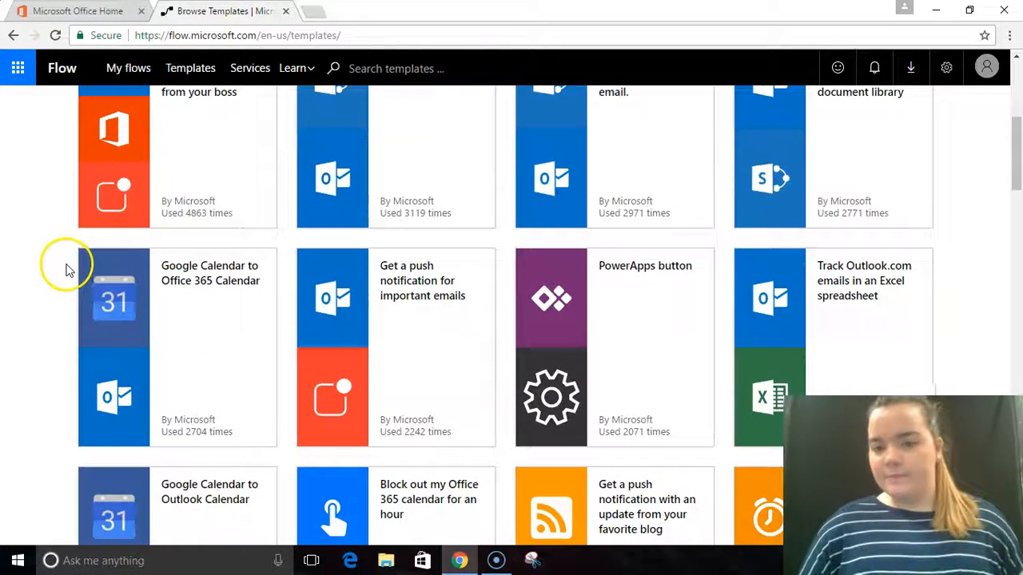
pyautogui.scroll(-1, 67, 270)
pyautogui.scroll(-3, 64, 272)
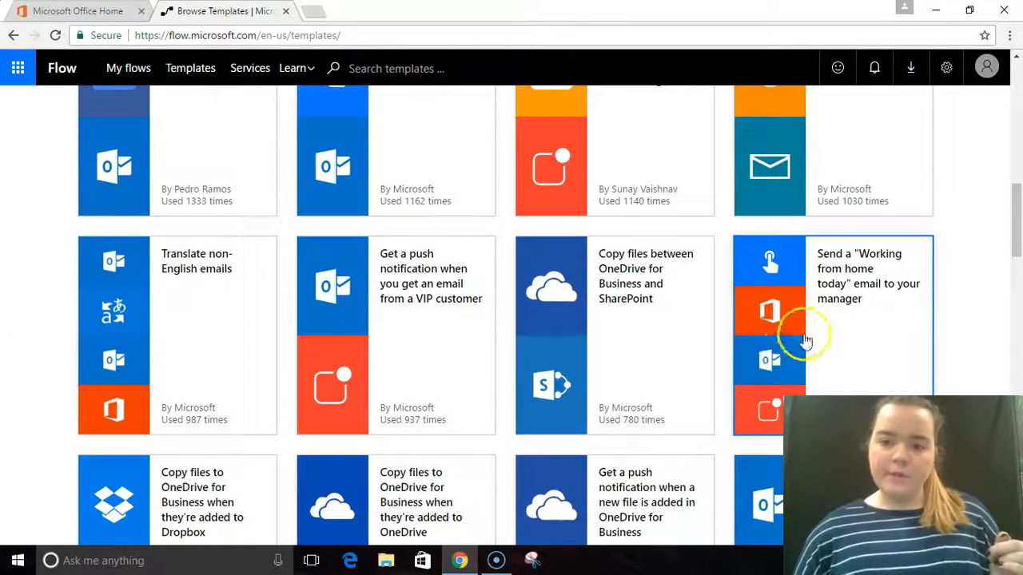
# Look through the remaining flow templates to the end of the loaded list and return to the Flow home page.
pyautogui.scroll(-2, 119, 339)
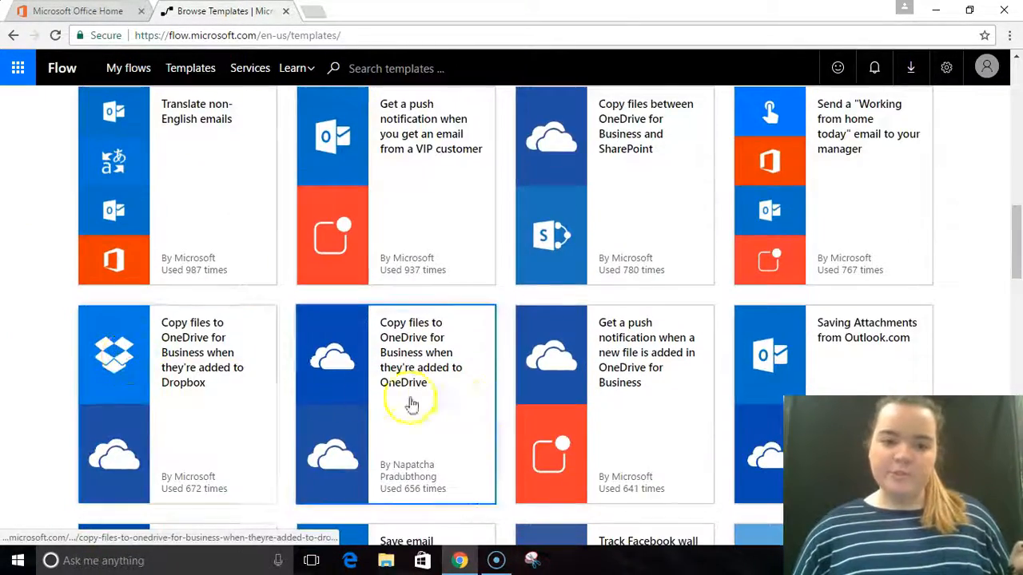
pyautogui.scroll(-2, 788, 388)
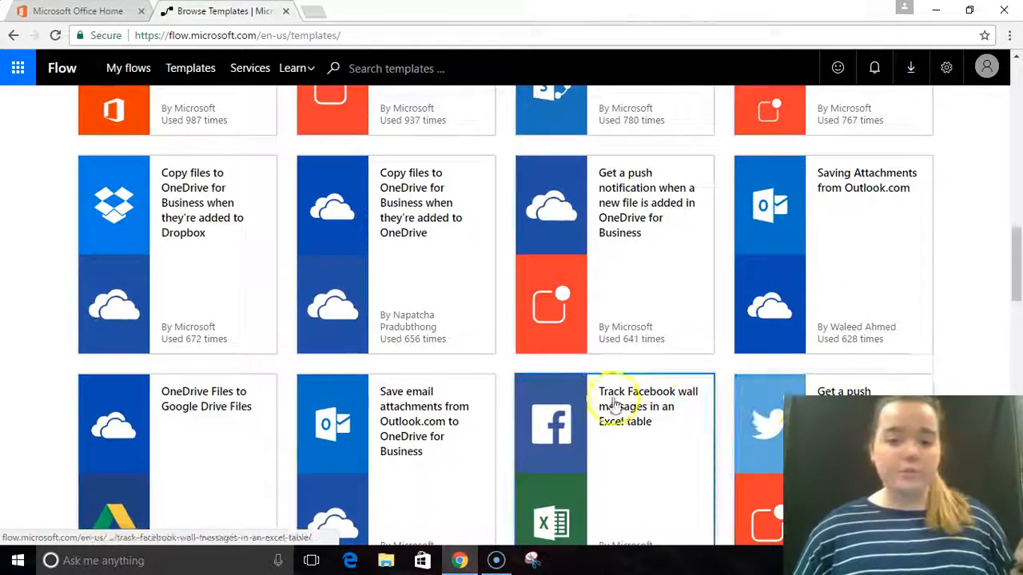
pyautogui.scroll(-3, 205, 399)
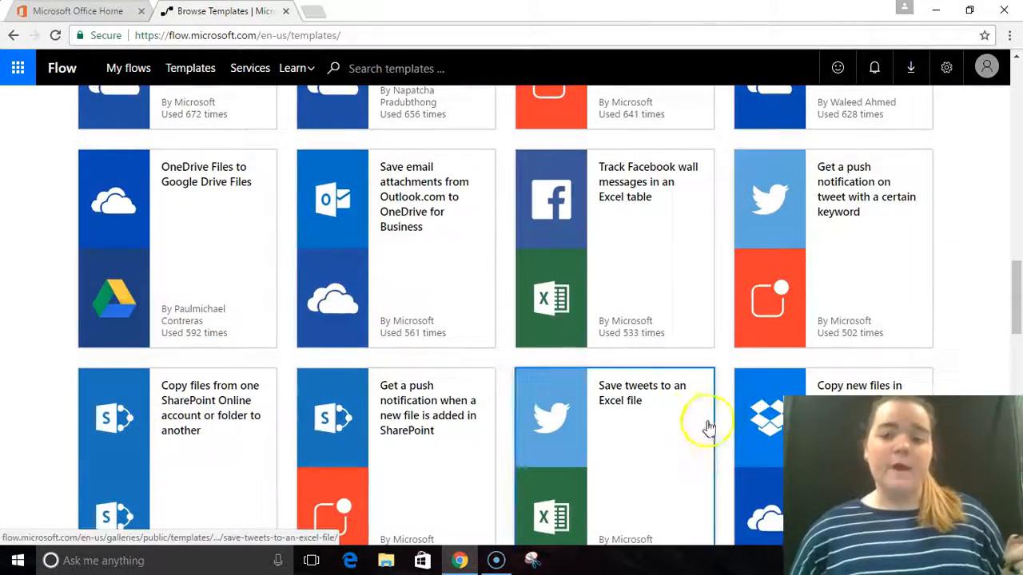
pyautogui.scroll(-6, 696, 422)
pyautogui.scroll(-8, 685, 445)
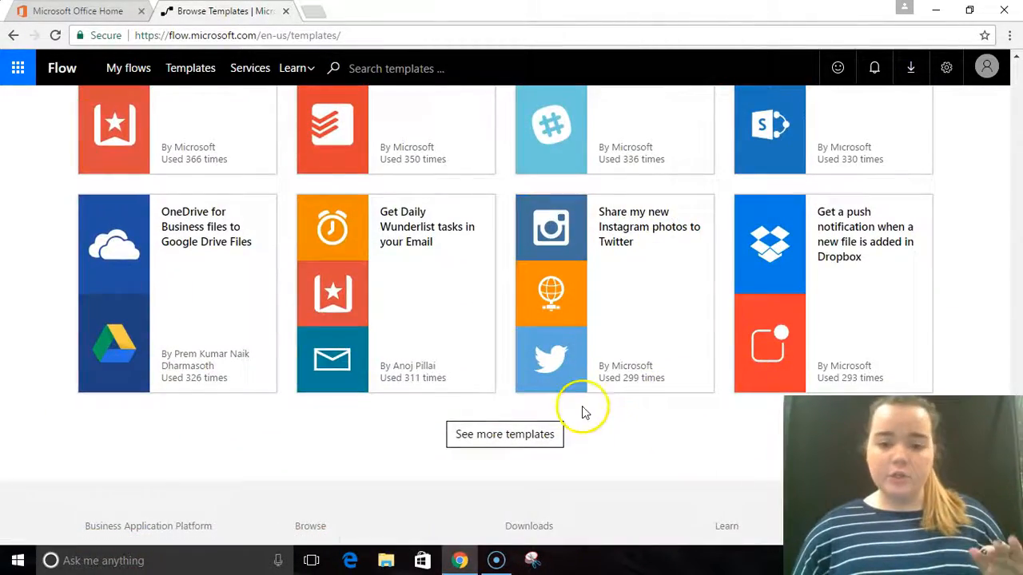
pyautogui.scroll(15, 578, 423)
pyautogui.scroll(8, 575, 418)
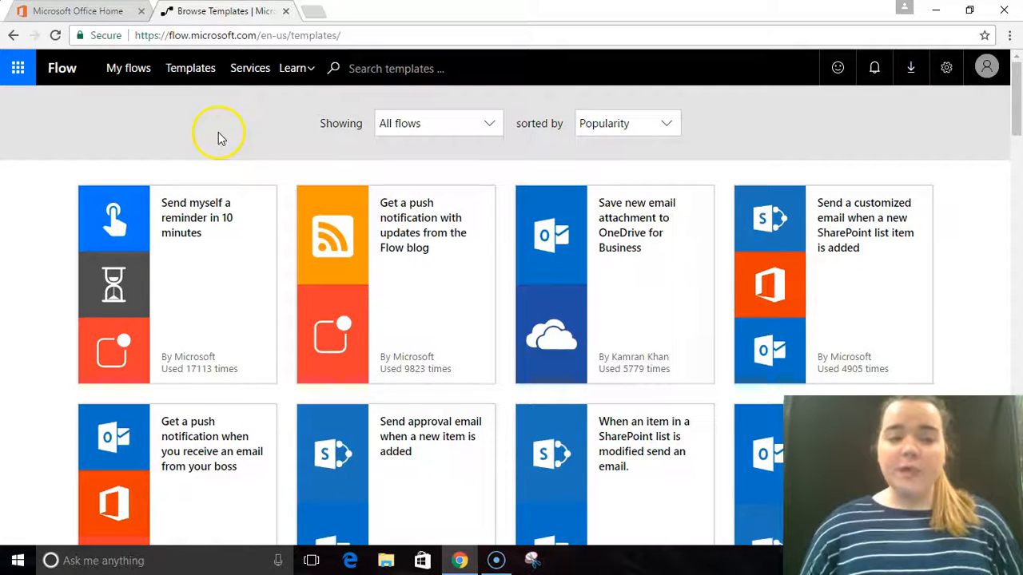
pyautogui.click(62, 70)
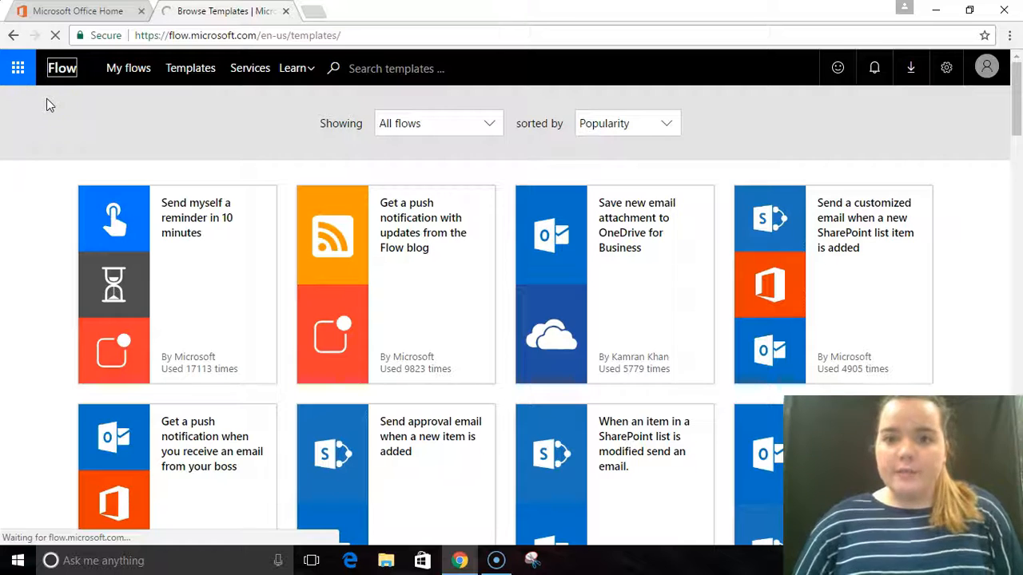